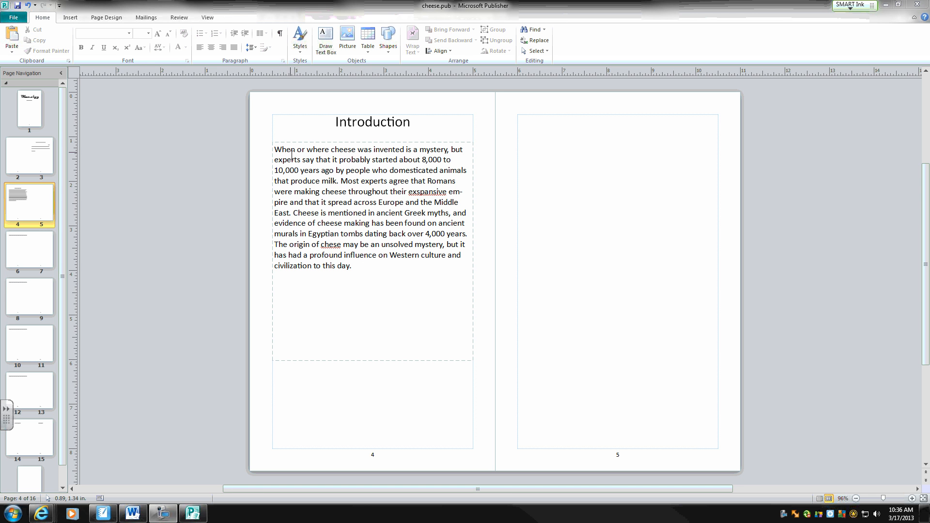
# View the Introduction spread at 150%, 200% and 75% zoom, then return to 200%.
pyautogui.click(208, 17)
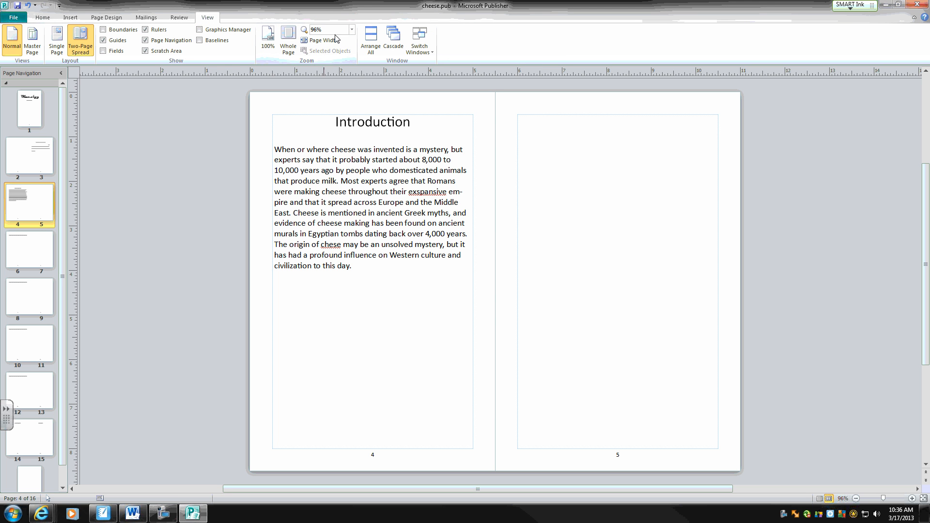
pyautogui.click(352, 29)
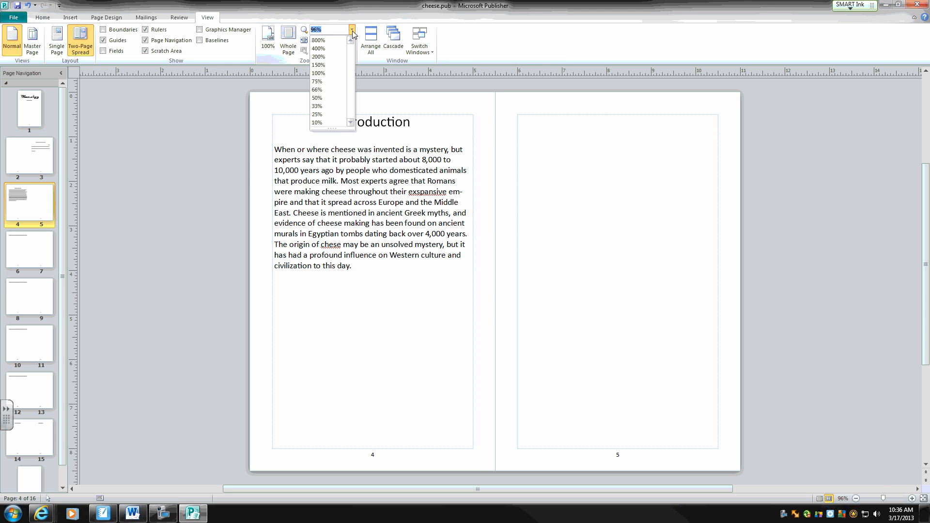
pyautogui.click(318, 65)
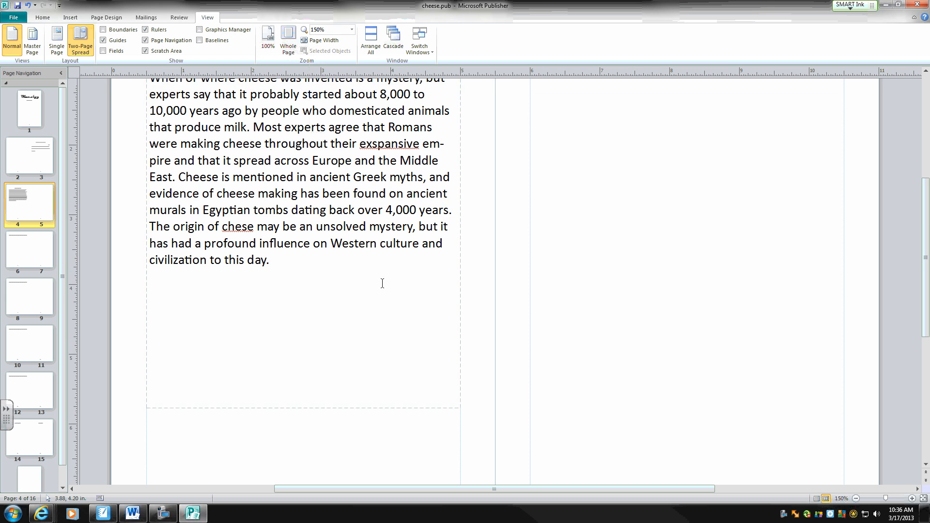
pyautogui.scroll(3, 382, 286)
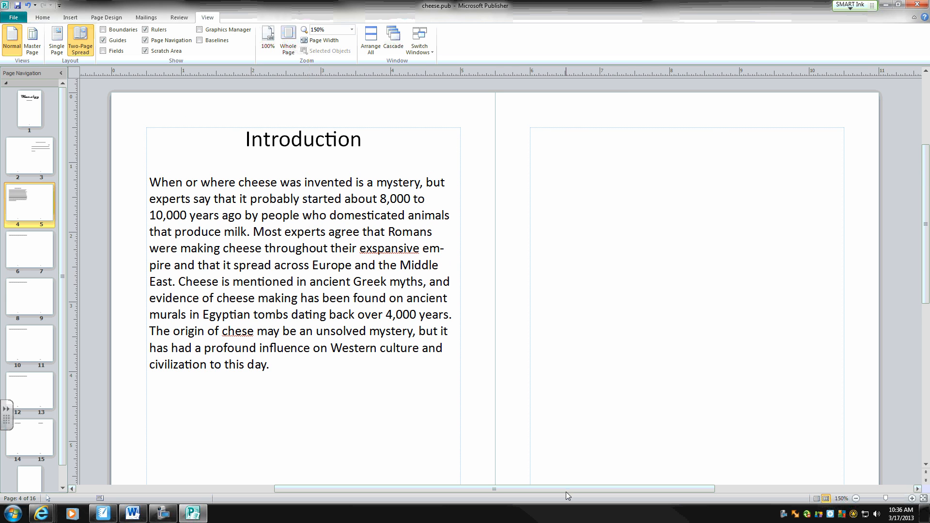
pyautogui.moveTo(568, 490); pyautogui.dragTo(501, 500)
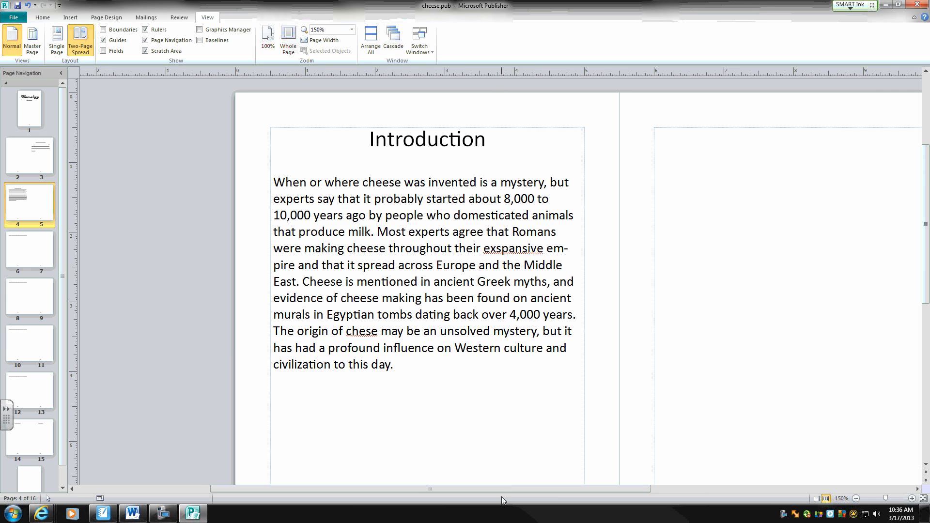
pyautogui.click(352, 30)
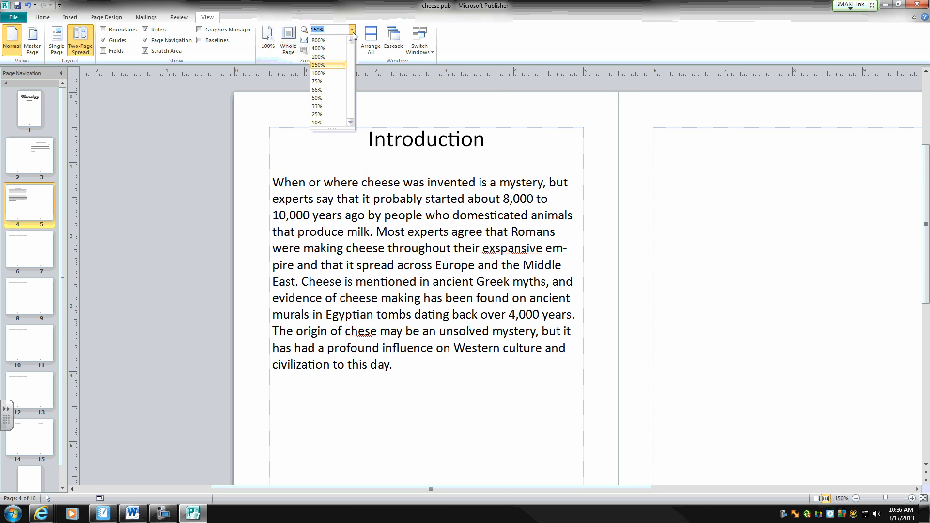
pyautogui.click(341, 57)
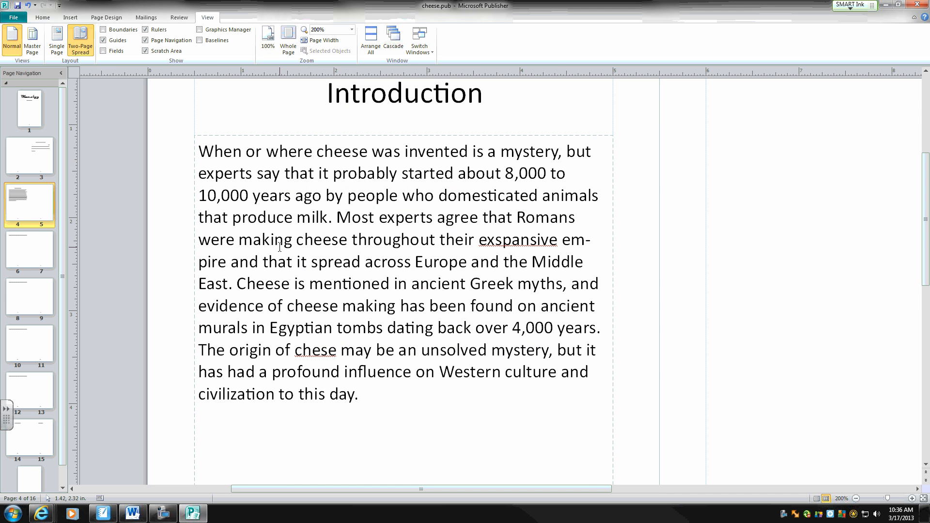
pyautogui.click(352, 30)
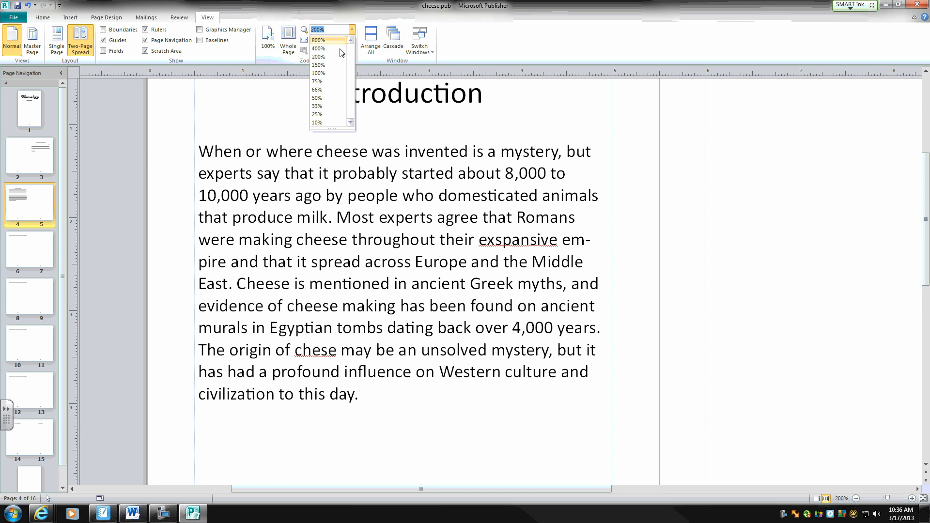
pyautogui.click(332, 82)
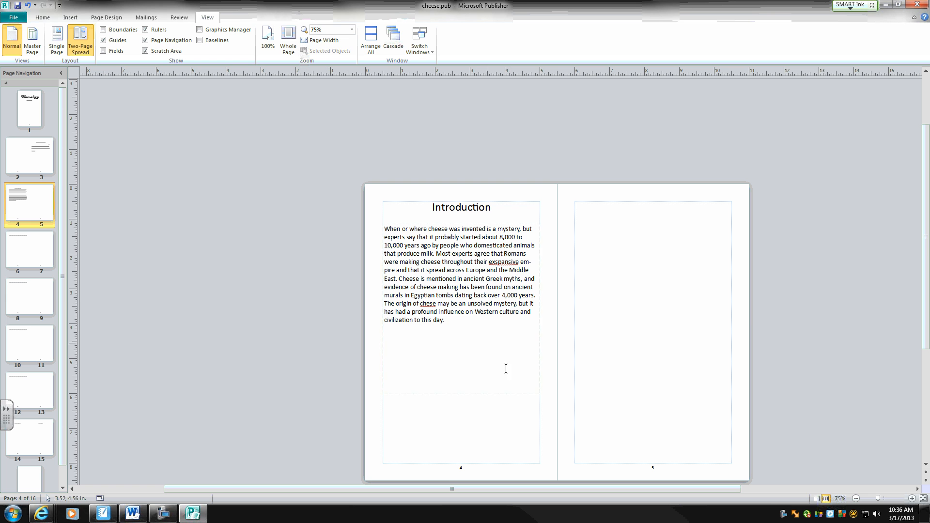
pyautogui.click(352, 29)
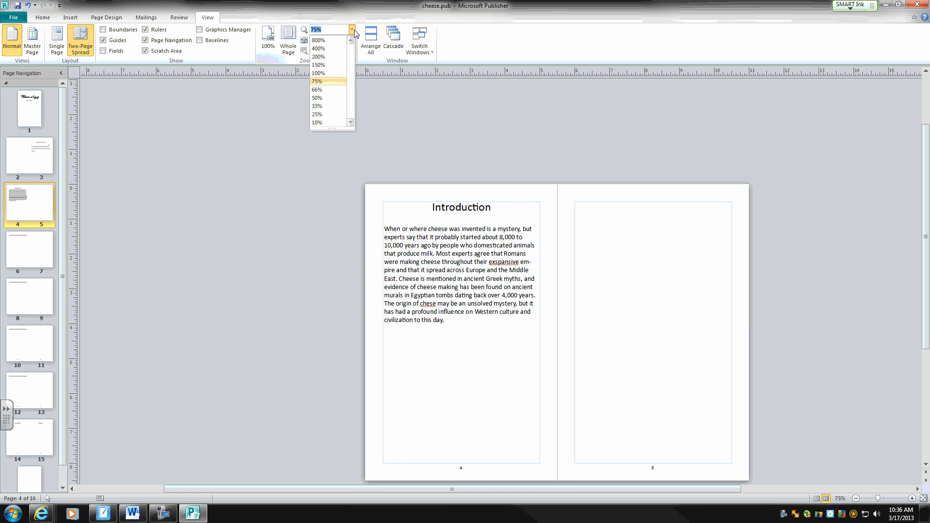
pyautogui.click(333, 57)
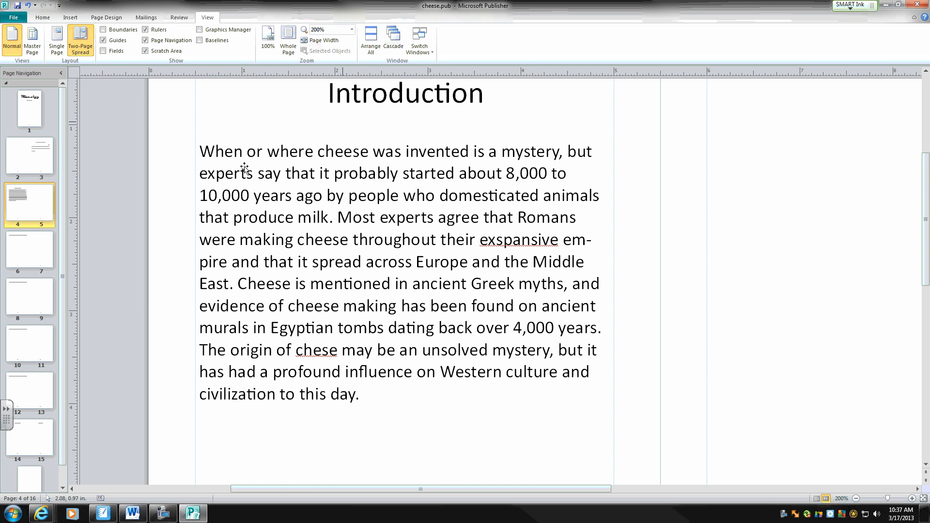
# Run a spelling check and extend it to the rest of the publication.
pyautogui.click(178, 17)
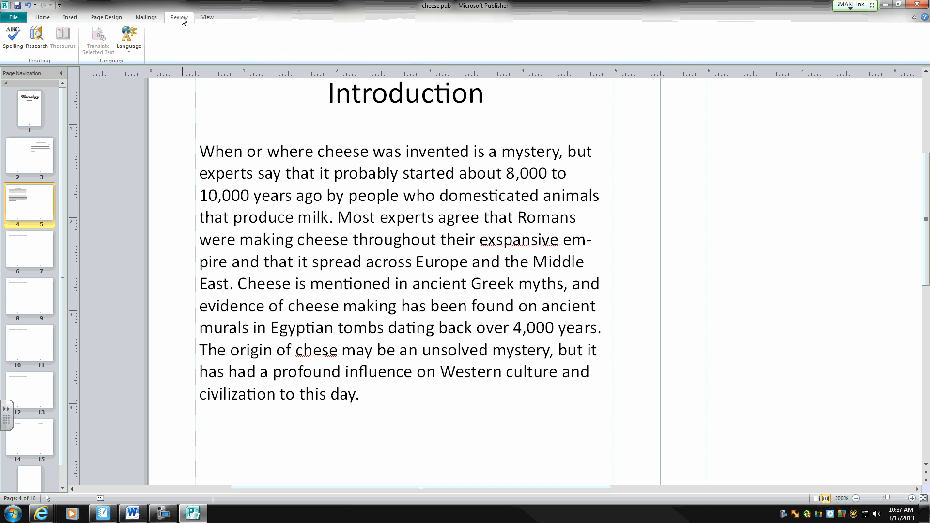
pyautogui.click(9, 47)
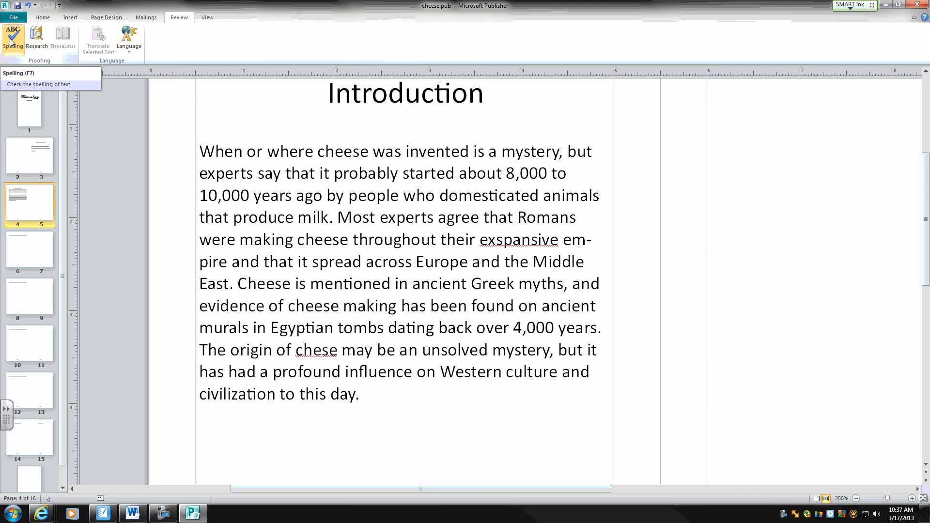
pyautogui.click(15, 71)
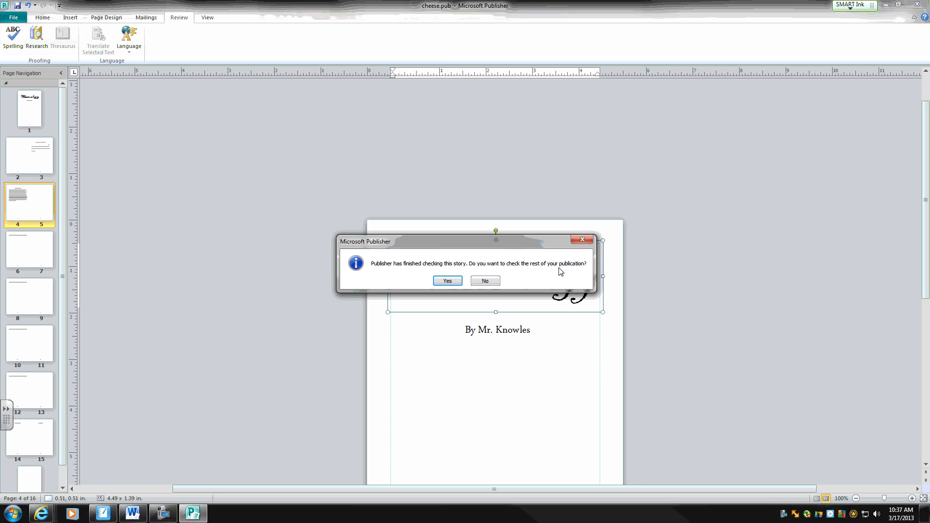
pyautogui.click(448, 281)
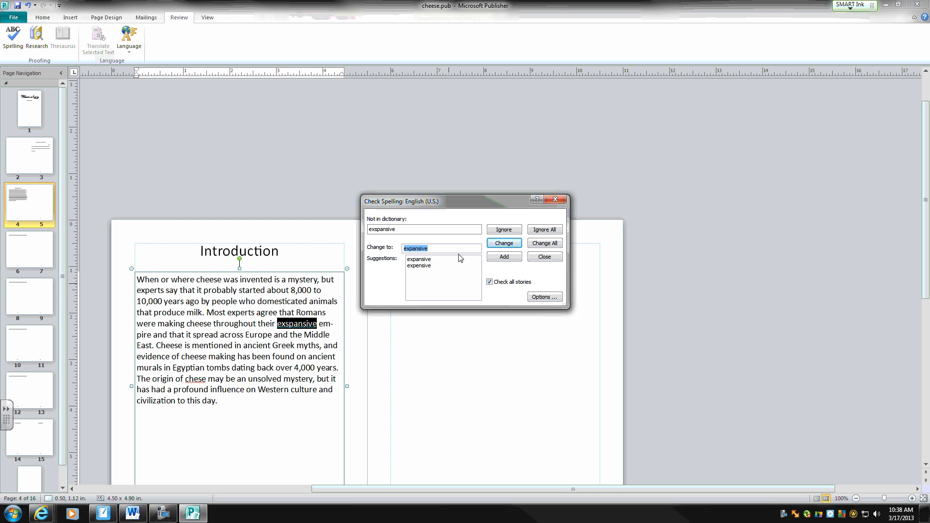
# Correct "exspansive" to "expansive" and "chese" to "cheese" in the Introduction text, and finish the spelling check.
pyautogui.click(503, 243)
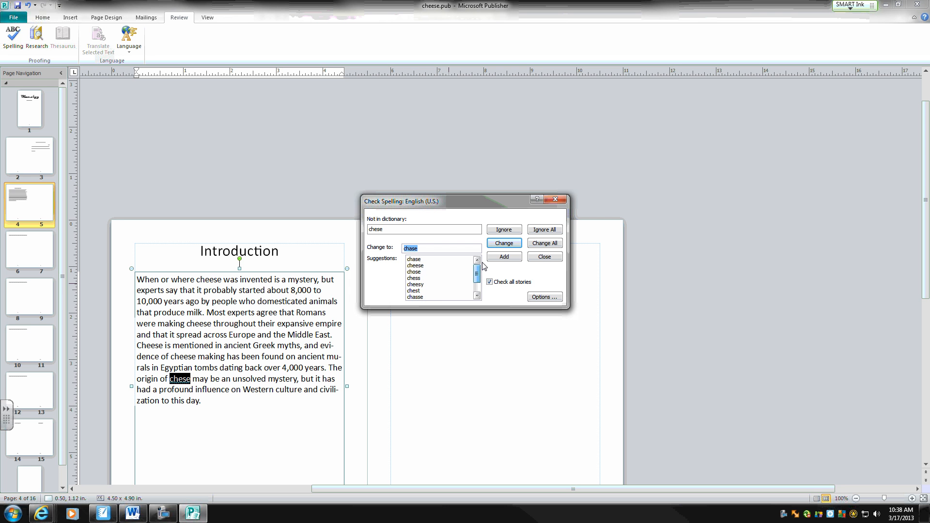
pyautogui.click(415, 267)
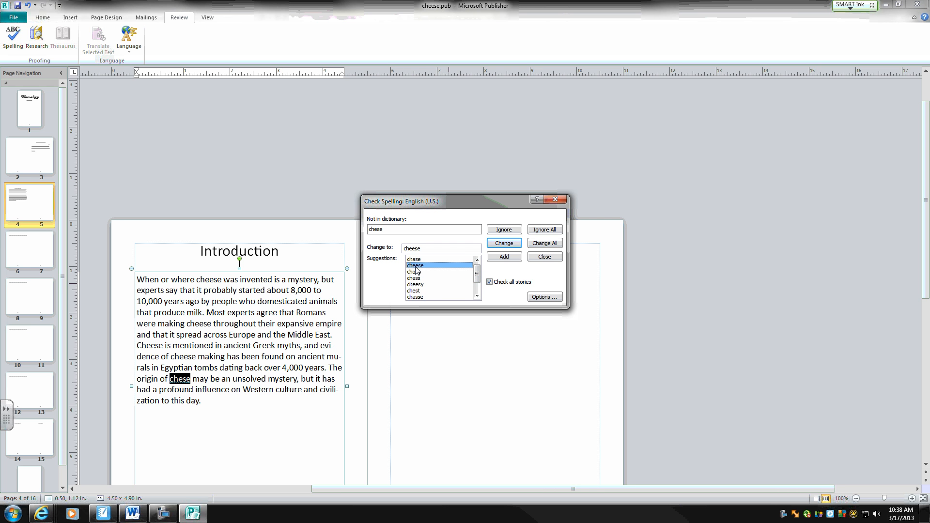
pyautogui.click(503, 243)
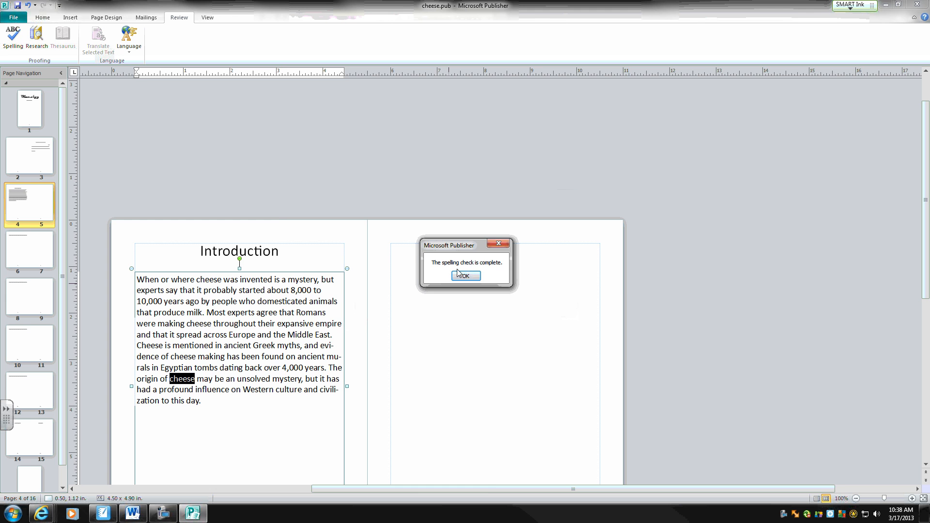
pyautogui.click(465, 276)
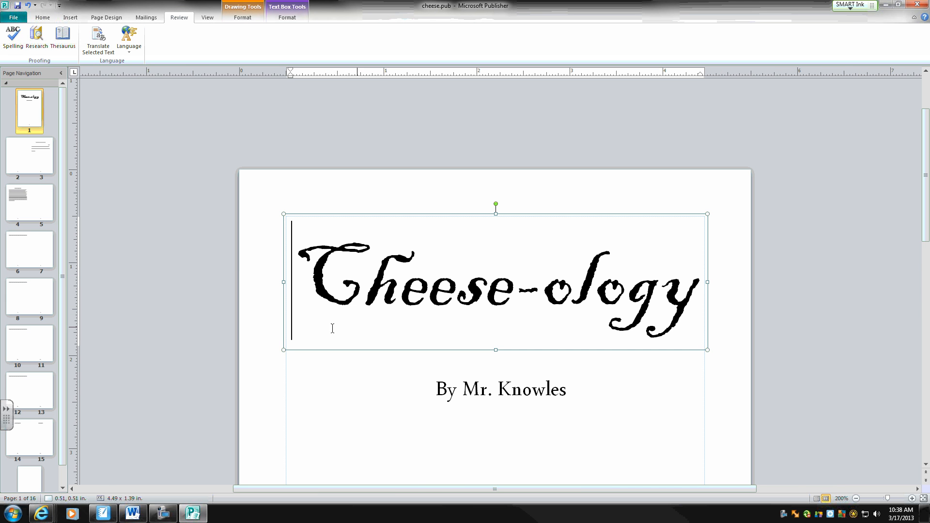
# Return to the Introduction spread on pages 4 and 5 and view it at 75% and 150% zoom.
pyautogui.click(29, 202)
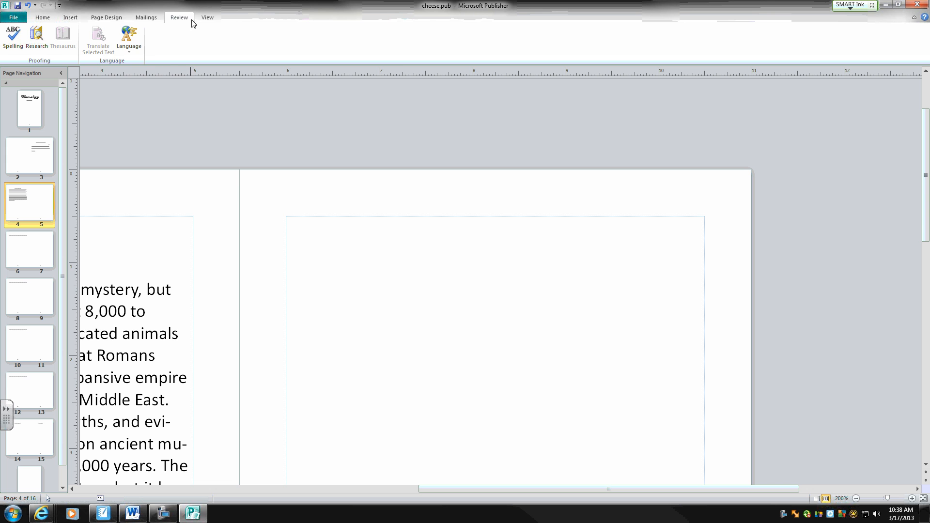
pyautogui.click(207, 18)
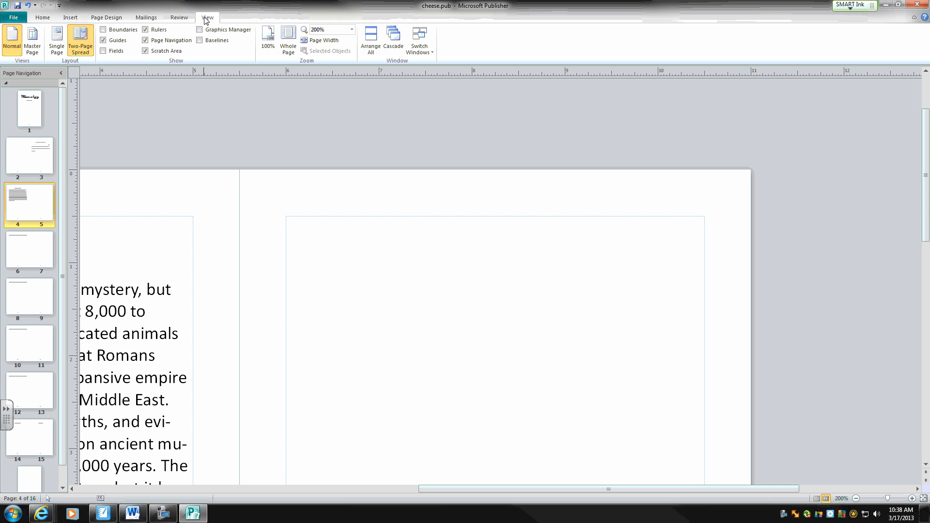
pyautogui.click(352, 30)
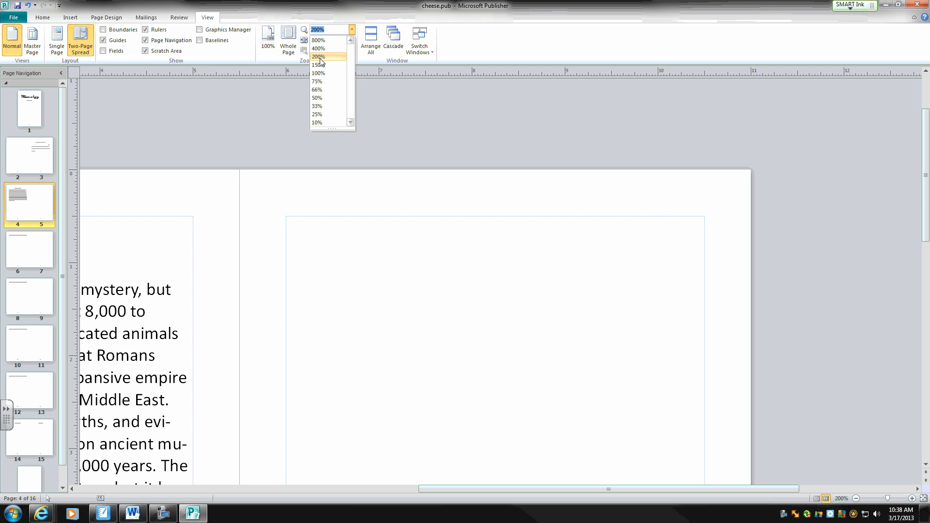
pyautogui.click(320, 81)
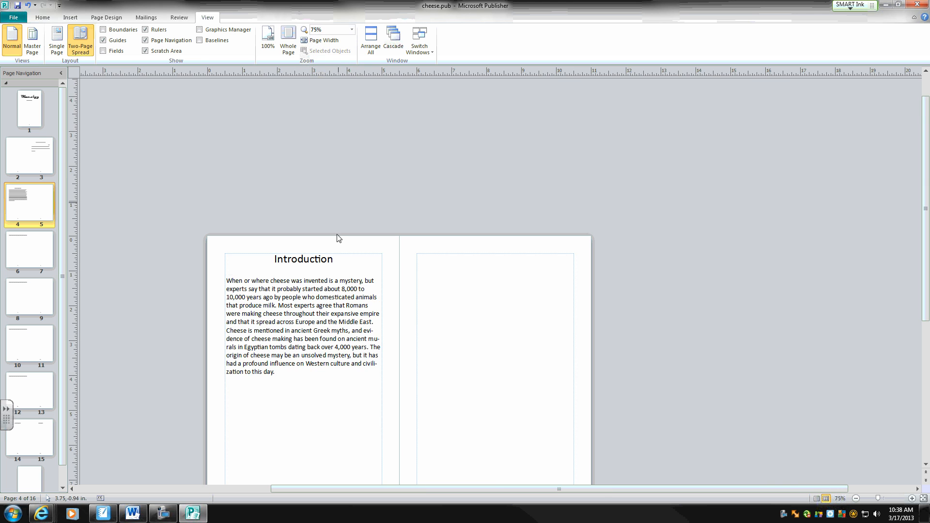
pyautogui.scroll(-1, 159, 288)
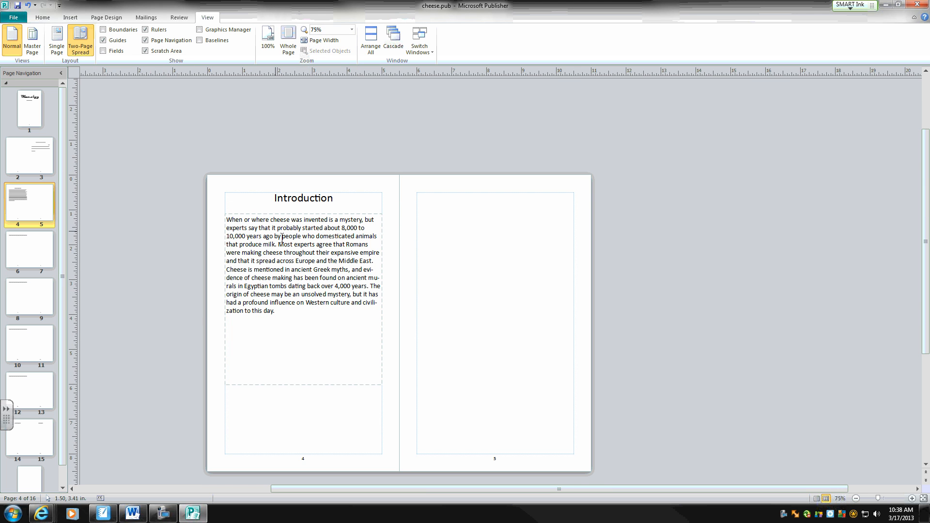
pyautogui.scroll(1, 145, 286)
pyautogui.scroll(-1, 150, 291)
pyautogui.click(352, 30)
pyautogui.click(341, 65)
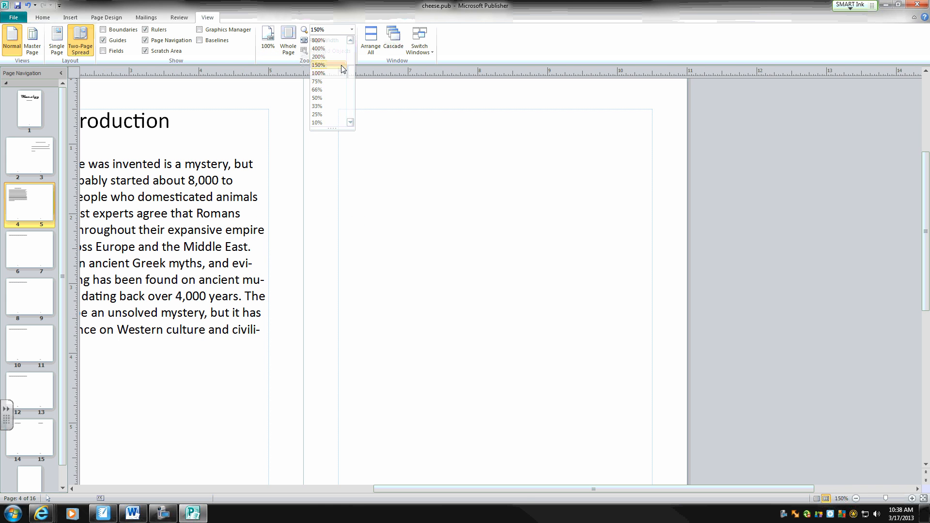
pyautogui.moveTo(524, 489); pyautogui.dragTo(409, 489)
# Set the line spacing of the whole Introduction paragraph to 1.5 and review the page.
pyautogui.moveTo(289, 349); pyautogui.dragTo(166, 176)
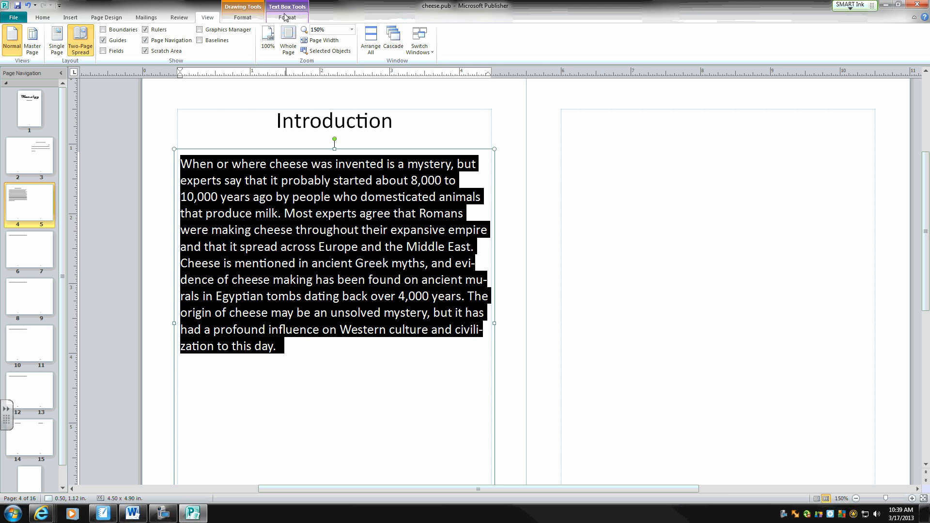
pyautogui.click(44, 19)
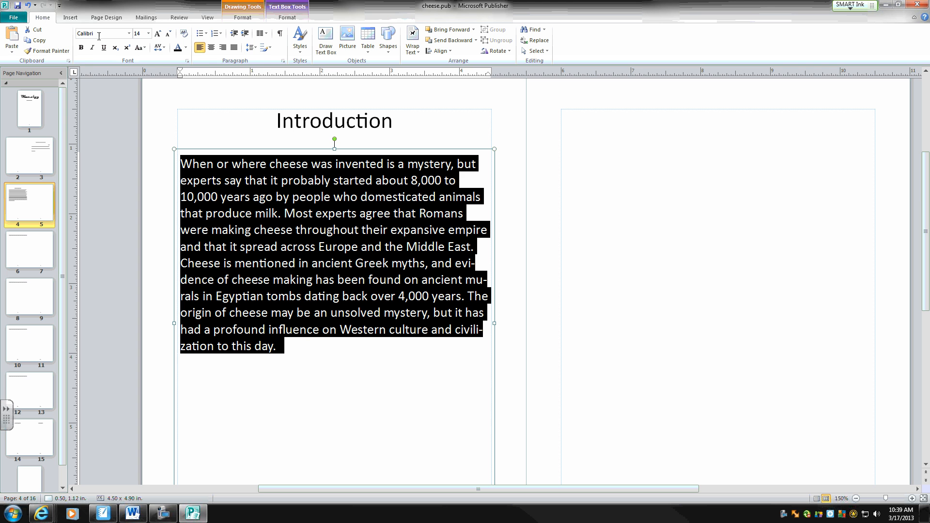
pyautogui.click(254, 50)
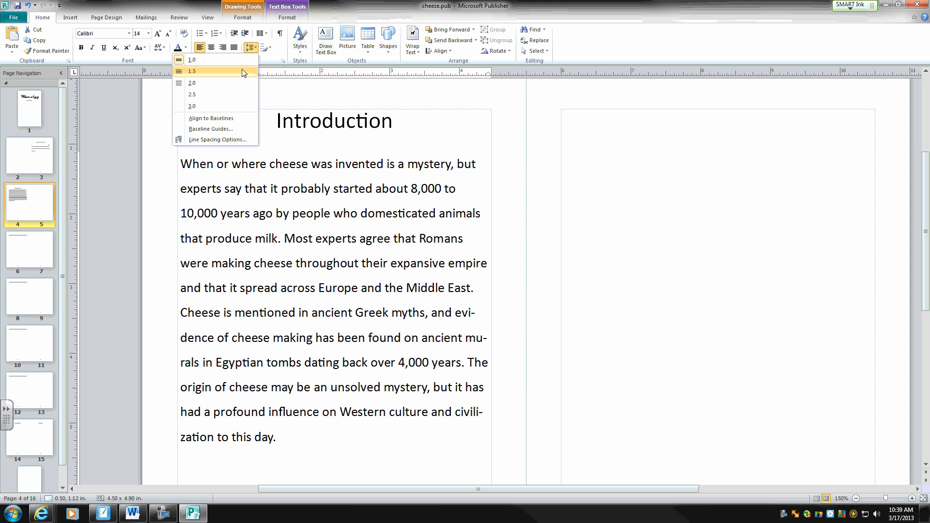
pyautogui.click(242, 71)
pyautogui.click(133, 229)
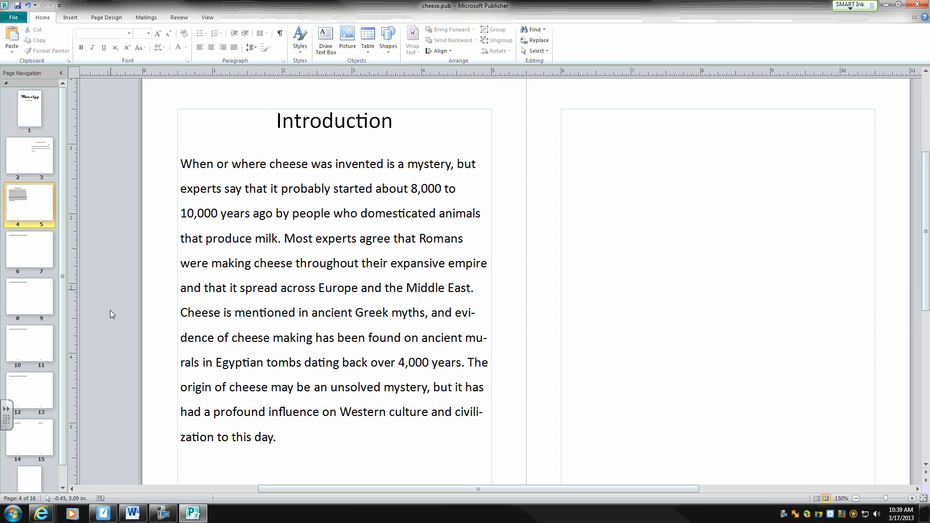
pyautogui.scroll(-5, 98, 301)
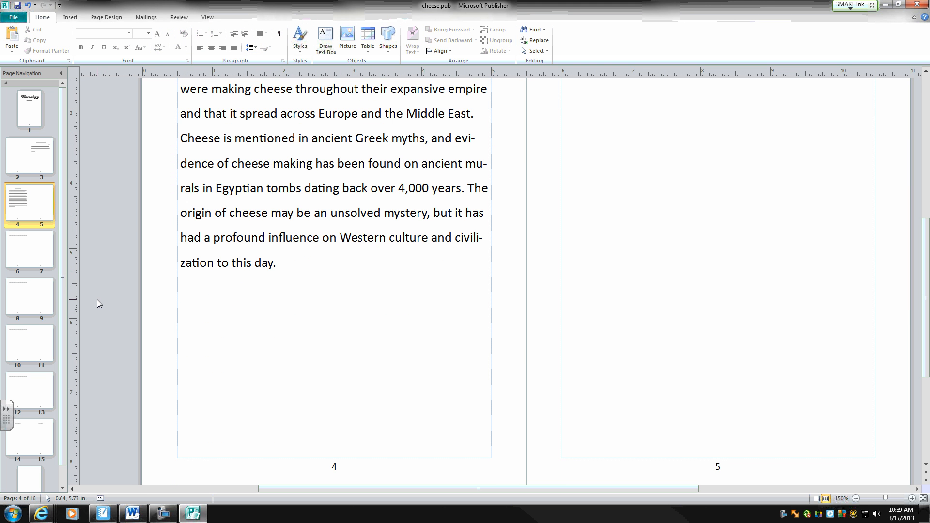
pyautogui.scroll(6, 97, 300)
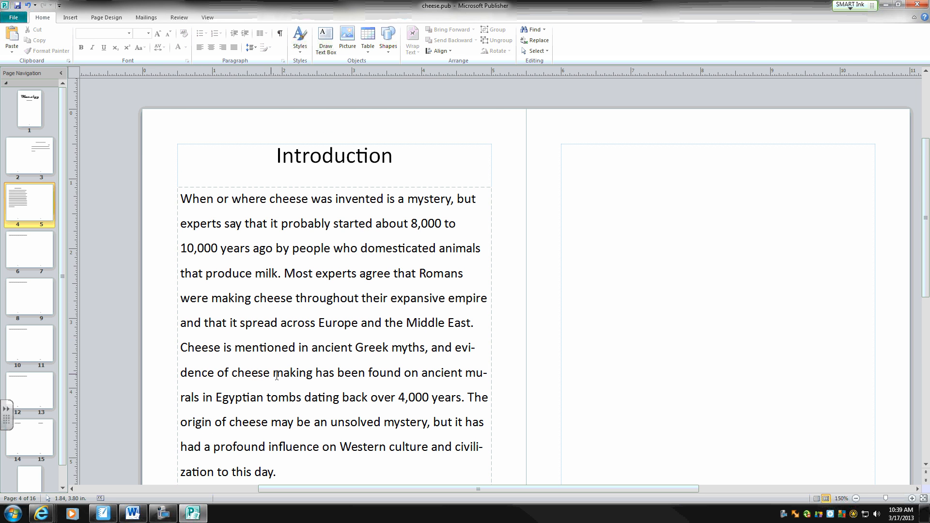
# Set the whole Introduction paragraph's line spacing back to 1.0.
pyautogui.moveTo(287, 466); pyautogui.dragTo(174, 131)
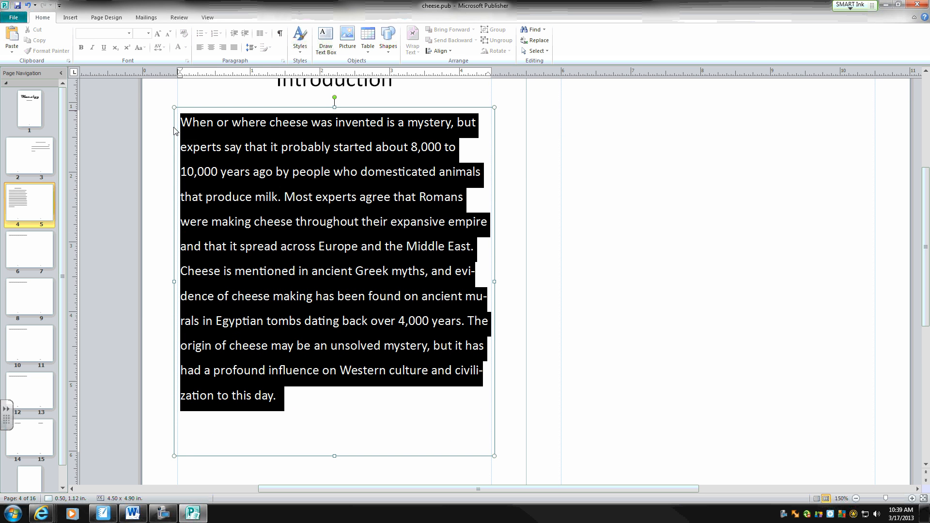
pyautogui.click(252, 48)
pyautogui.click(191, 59)
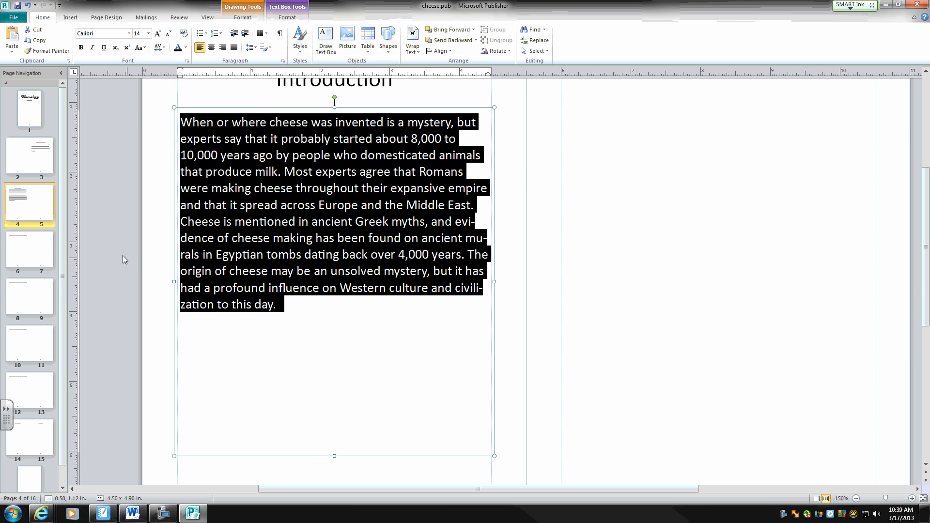
# Set the font size of the whole Introduction paragraph to 16.
pyautogui.scroll(1, 118, 258)
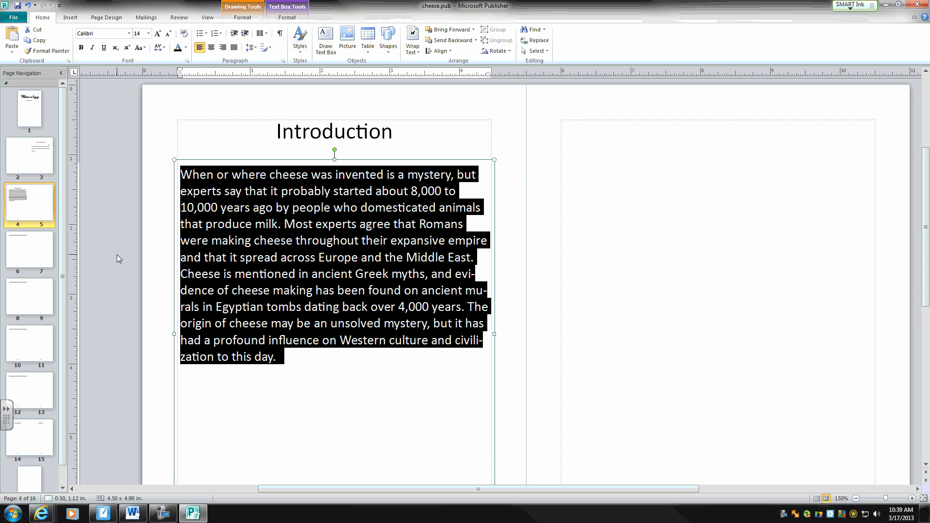
pyautogui.click(148, 33)
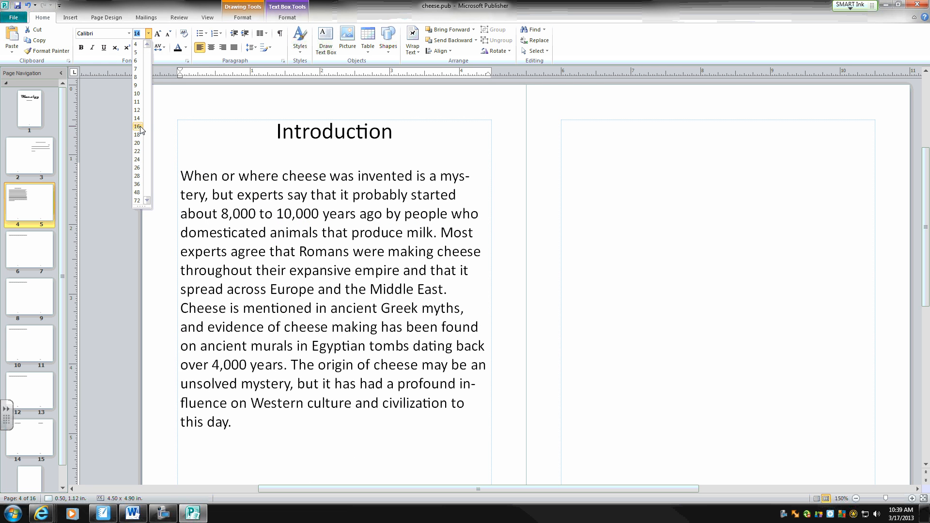
pyautogui.click(138, 126)
pyautogui.click(137, 271)
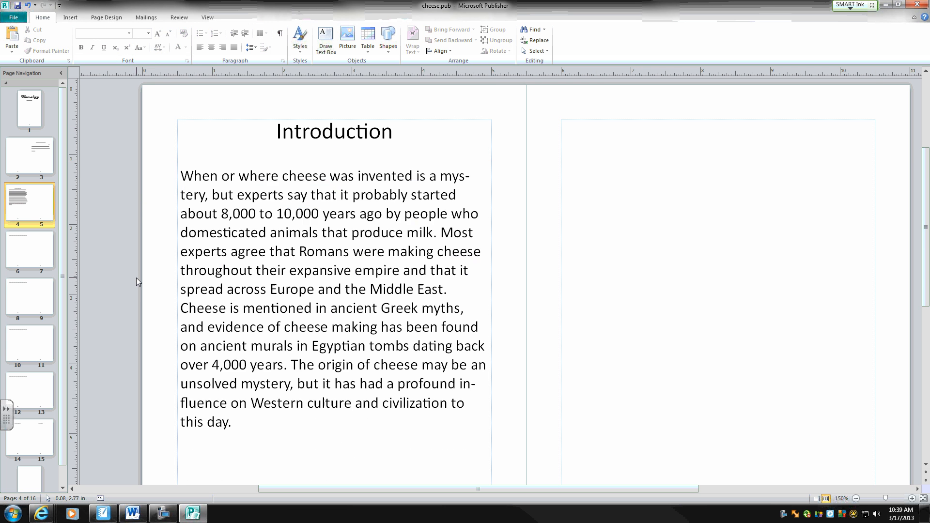
# Review the rest of page 4 and view the whole spread of pages 4 and 5 at 75% zoom.
pyautogui.scroll(-3, 127, 281)
pyautogui.scroll(-5, 124, 288)
pyautogui.scroll(3, 123, 293)
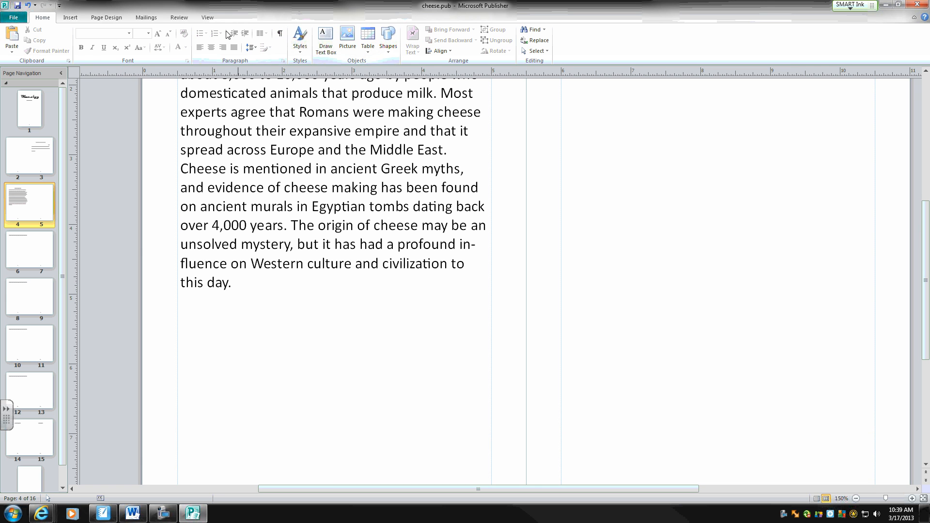
pyautogui.click(207, 19)
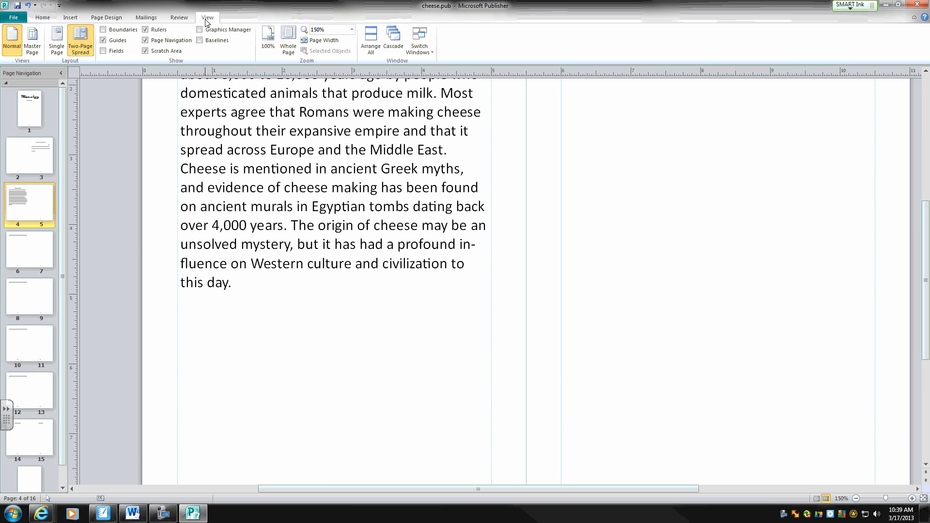
pyautogui.click(352, 30)
pyautogui.click(334, 81)
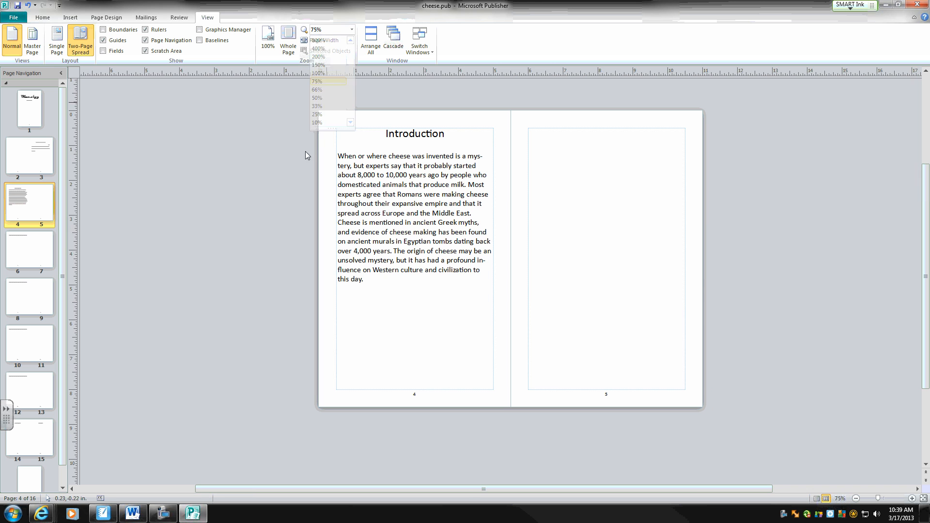
# Shorten the Introduction text box so that its lower edge sits just below the last line of the paragraph.
pyautogui.click(374, 227)
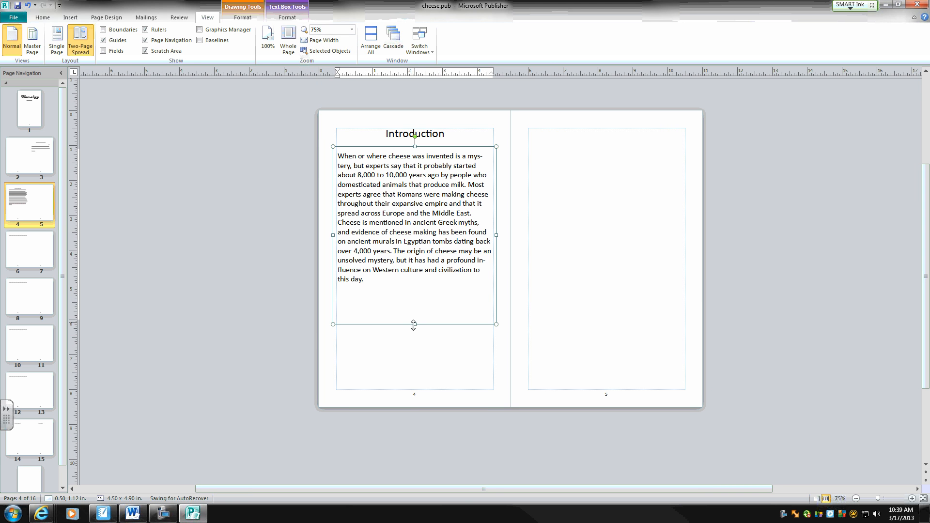
pyautogui.moveTo(414, 324); pyautogui.dragTo(415, 295)
pyautogui.click(386, 339)
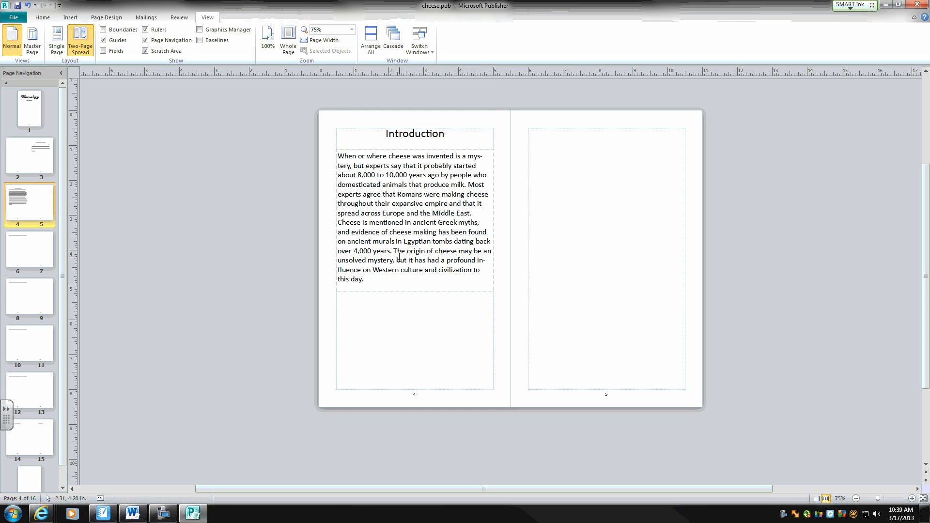
# Extend the Introduction text box downward to a height of about 5.89 in.
pyautogui.click(399, 260)
pyautogui.click(381, 324)
pyautogui.click(407, 293)
pyautogui.moveTo(413, 292); pyautogui.dragTo(412, 359)
pyautogui.click(403, 288)
# Set the font size of the whole Introduction paragraph to 18 and review the page.
pyautogui.moveTo(402, 289); pyautogui.dragTo(361, 151)
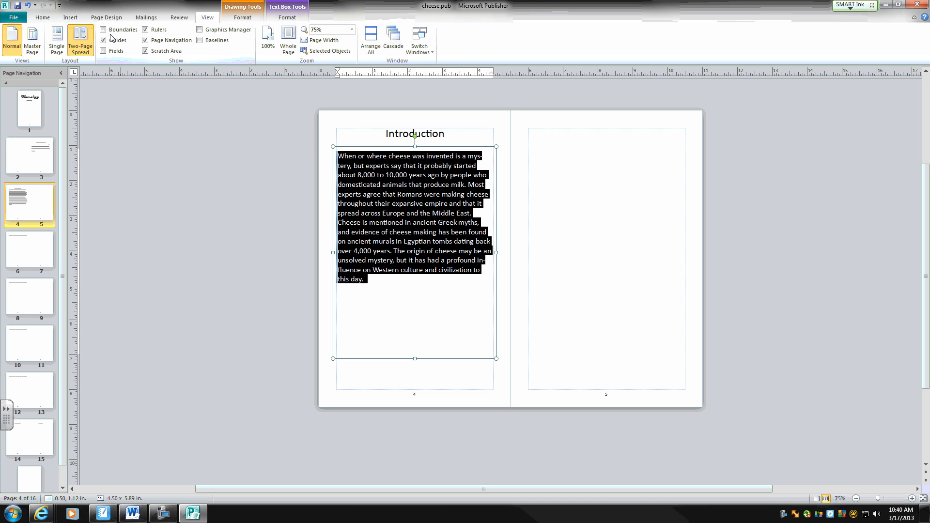
pyautogui.click(43, 17)
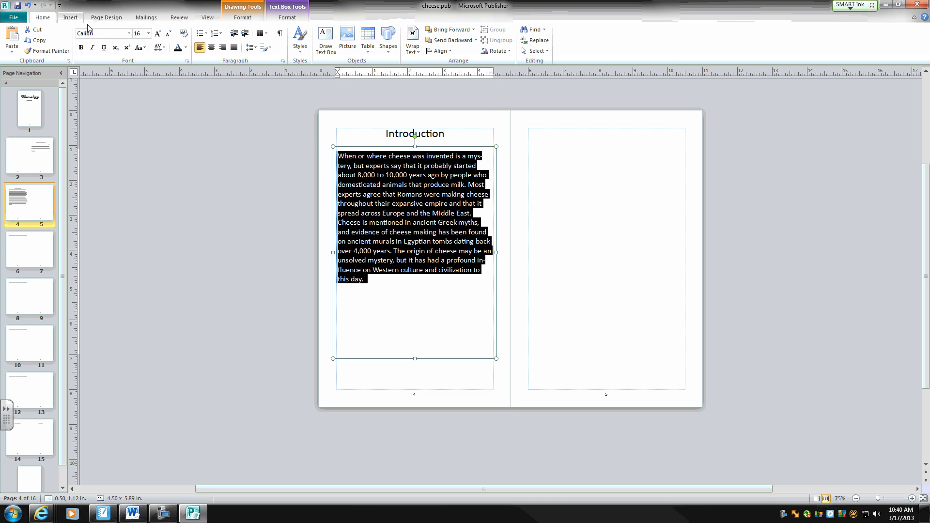
pyautogui.click(147, 34)
pyautogui.click(138, 138)
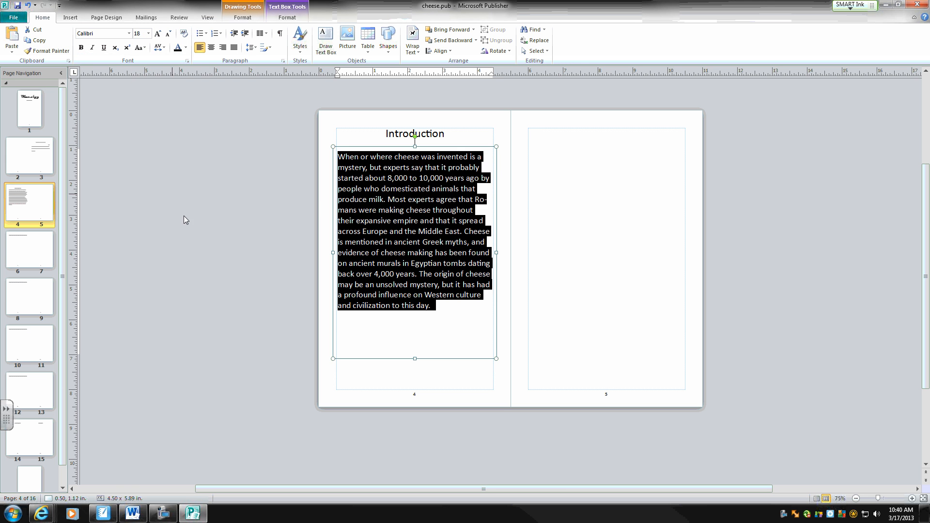
pyautogui.click(202, 241)
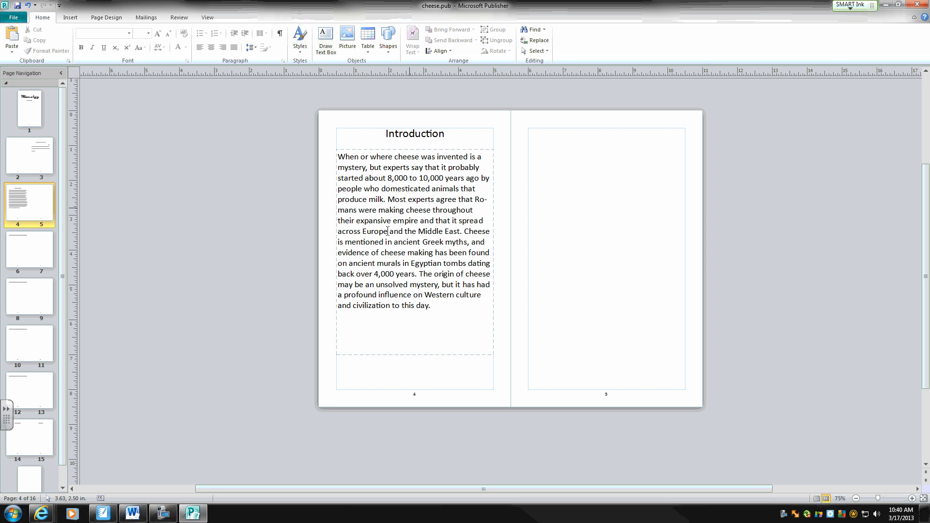
# Set the whole Introduction paragraph's font size back to 16.
pyautogui.moveTo(432, 306); pyautogui.dragTo(338, 155)
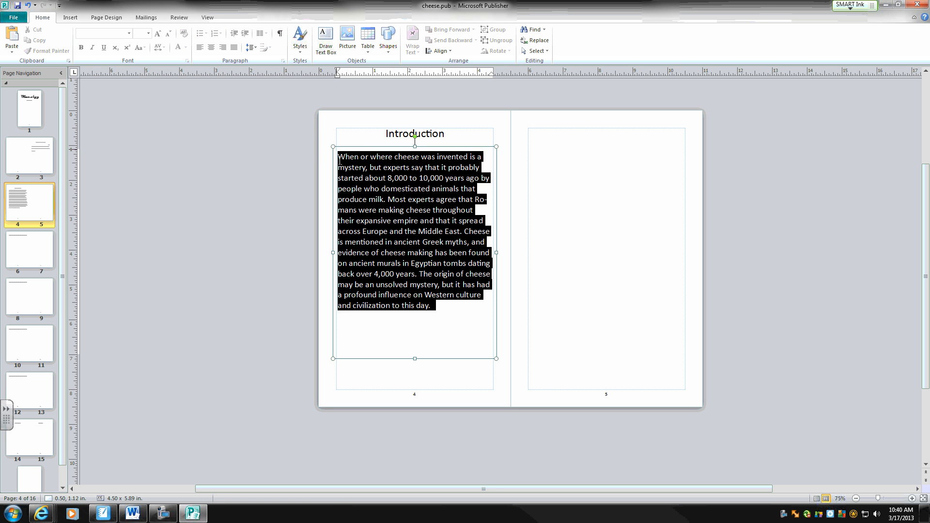
pyautogui.click(148, 33)
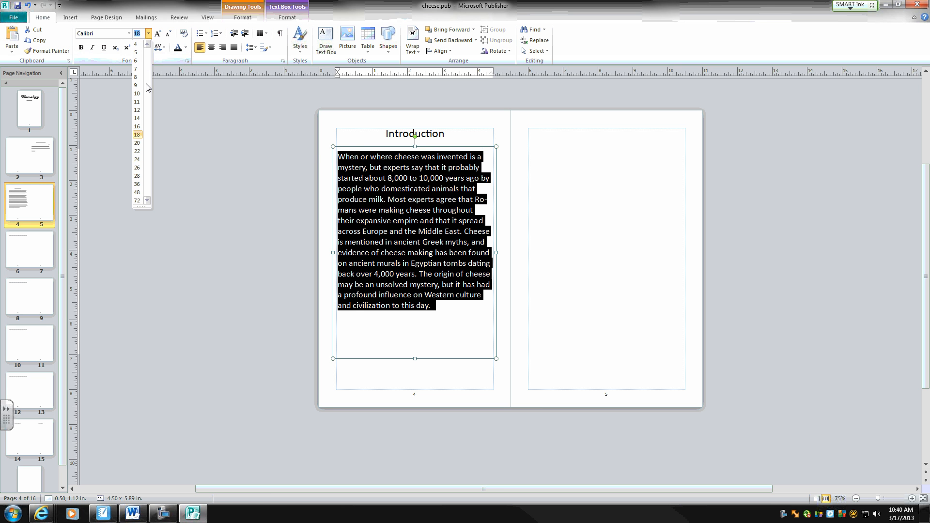
pyautogui.click(137, 126)
pyautogui.click(238, 233)
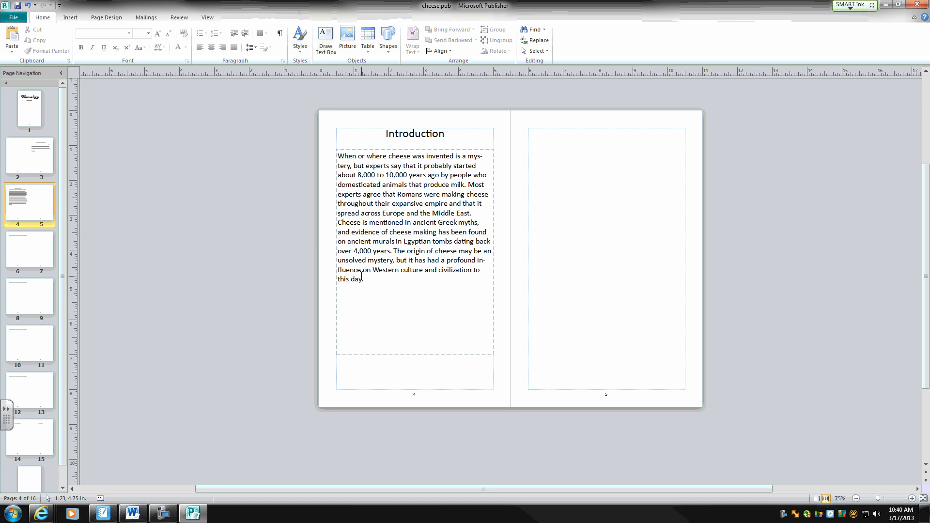
# Shorten the Introduction text box to a height of about 4.06 in, ending just below the paragraph's last line.
pyautogui.click(397, 355)
pyautogui.moveTo(415, 355); pyautogui.dragTo(415, 291)
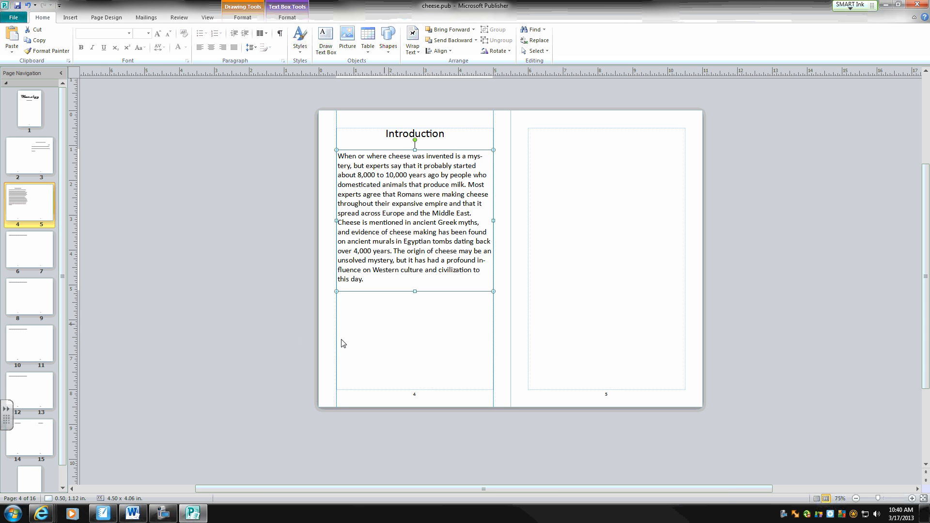
pyautogui.click(268, 333)
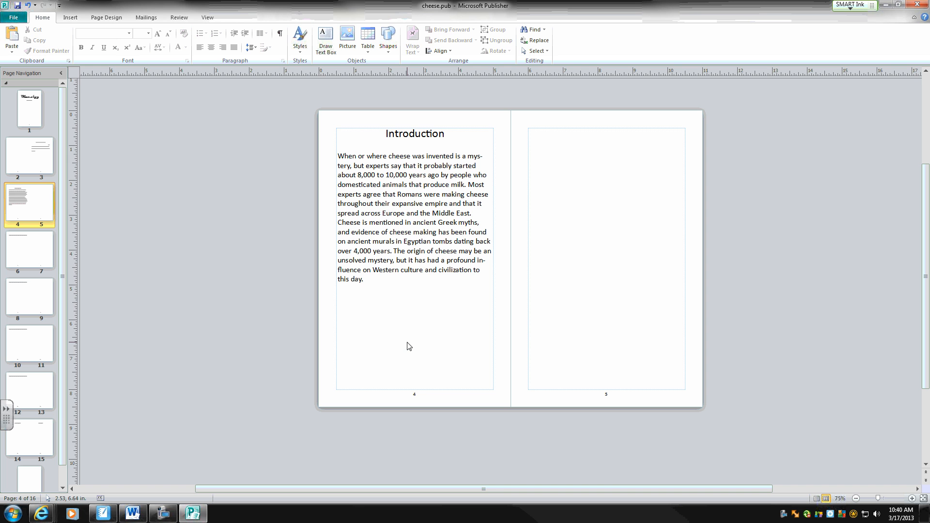